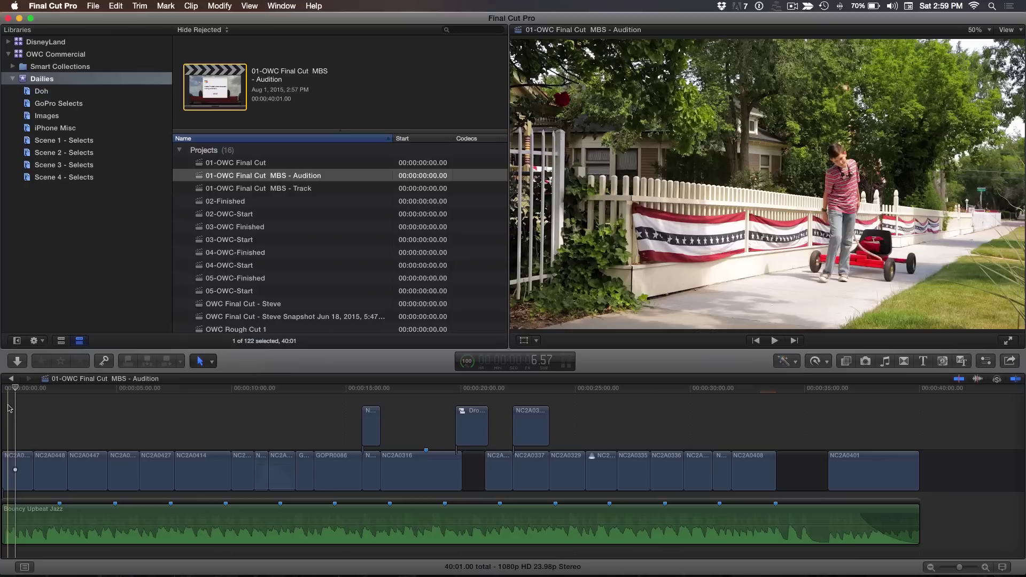
- Delete the leftover NC2A0405 audition from the Scene 4 - Selects event
click(59, 182)
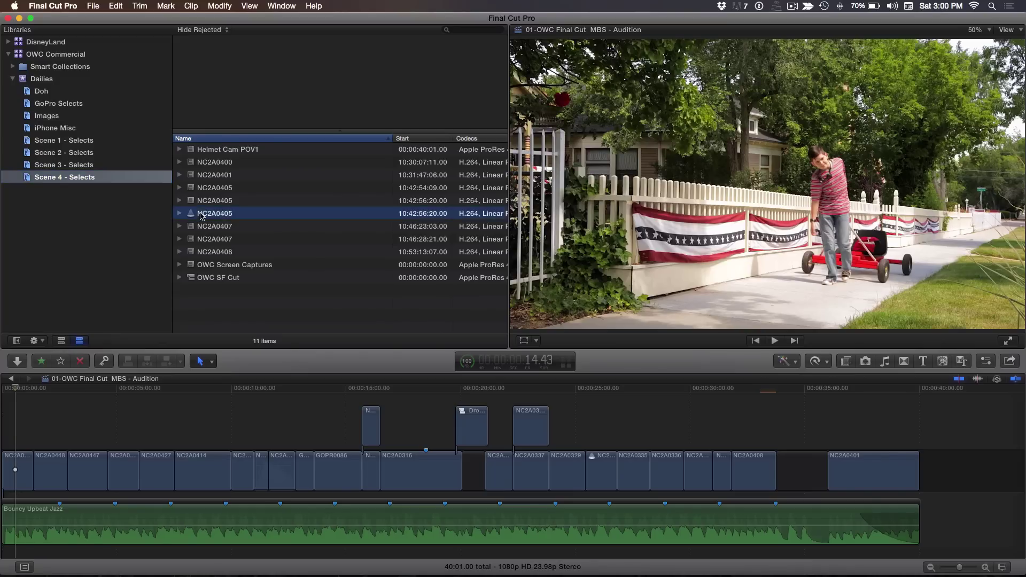
click(199, 214)
key(Delete)
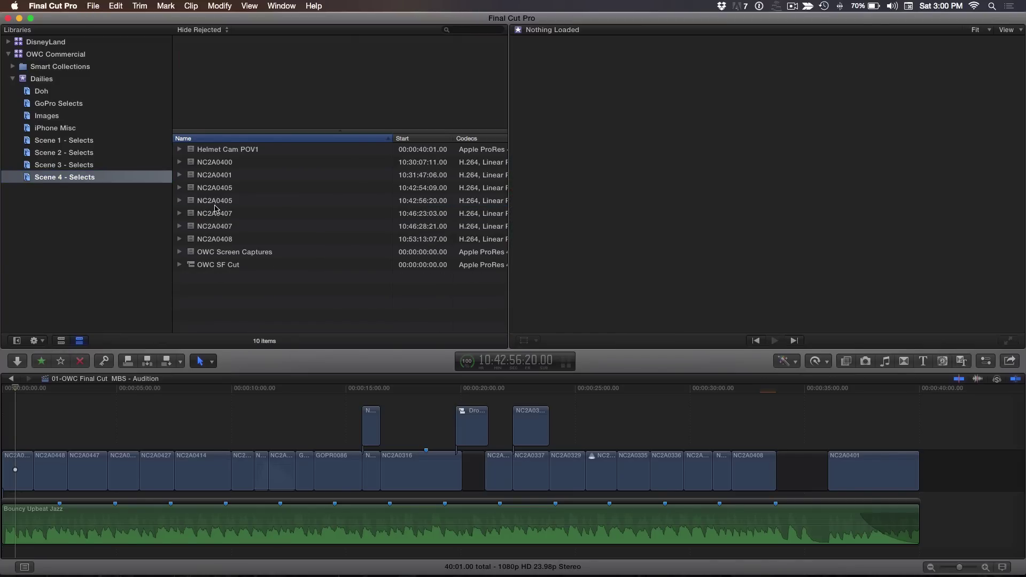
- Preview the NC2A0405 take and play the first NC2A0407 take
click(215, 203)
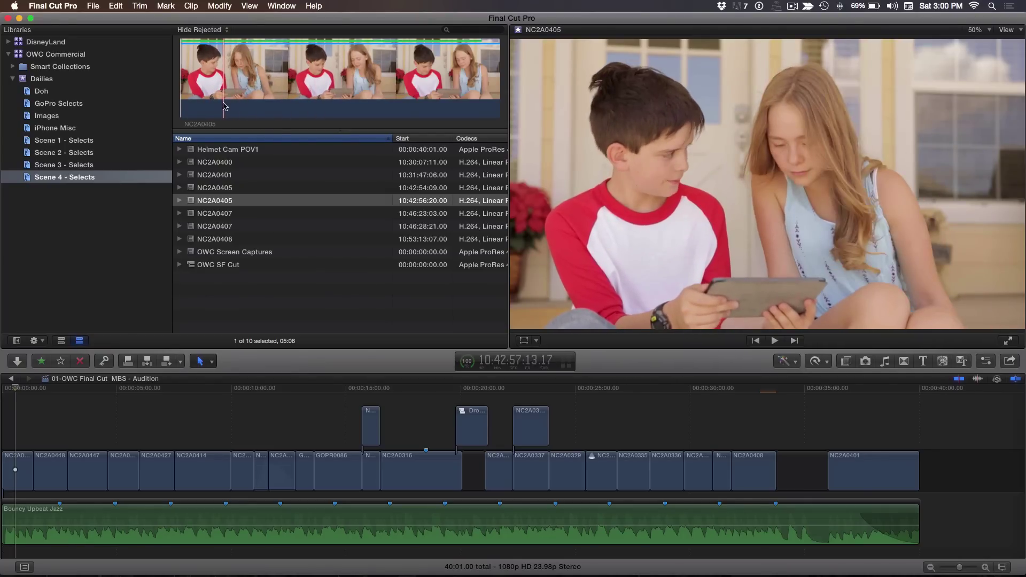
click(223, 214)
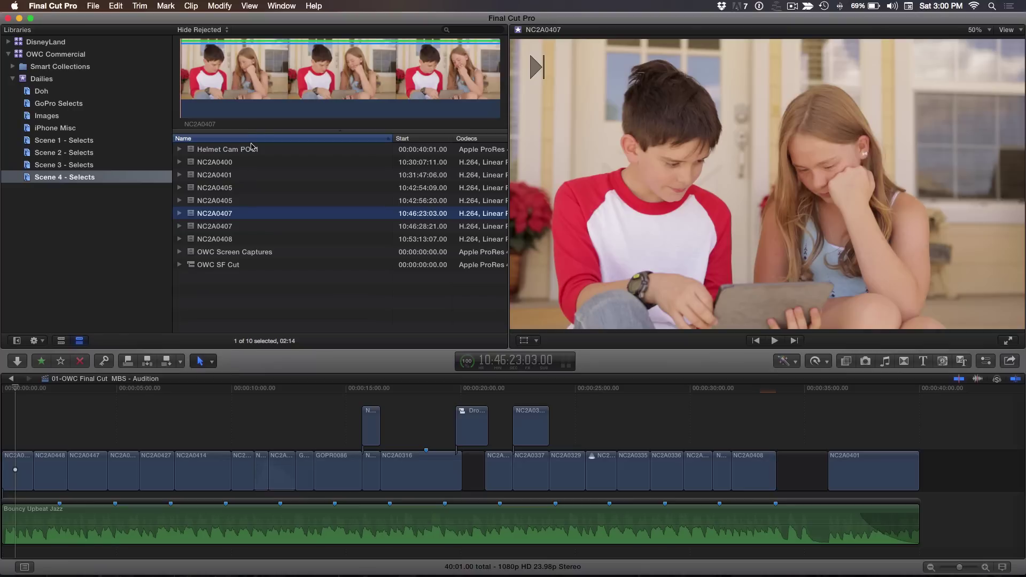
click(202, 85)
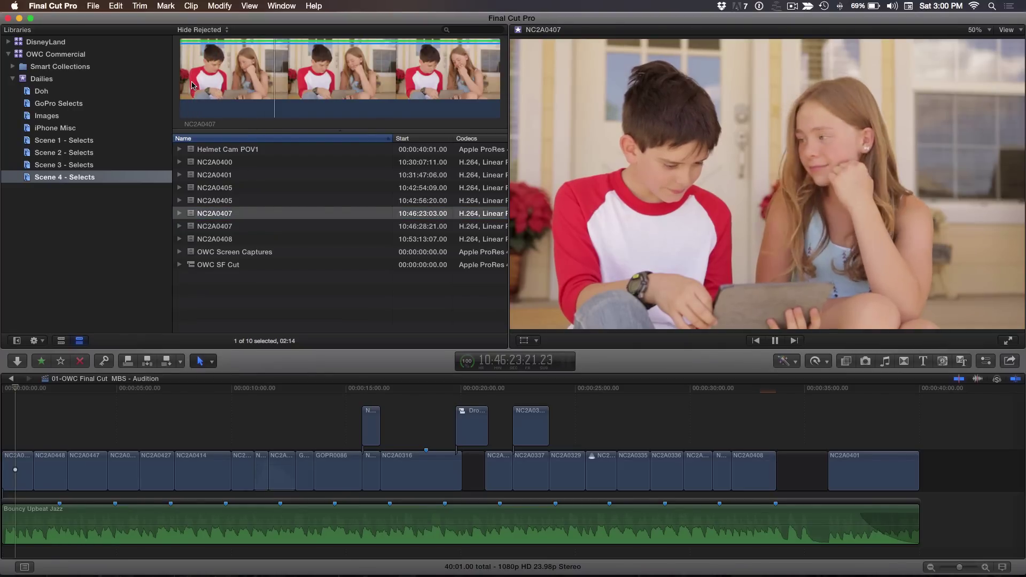
key(space)
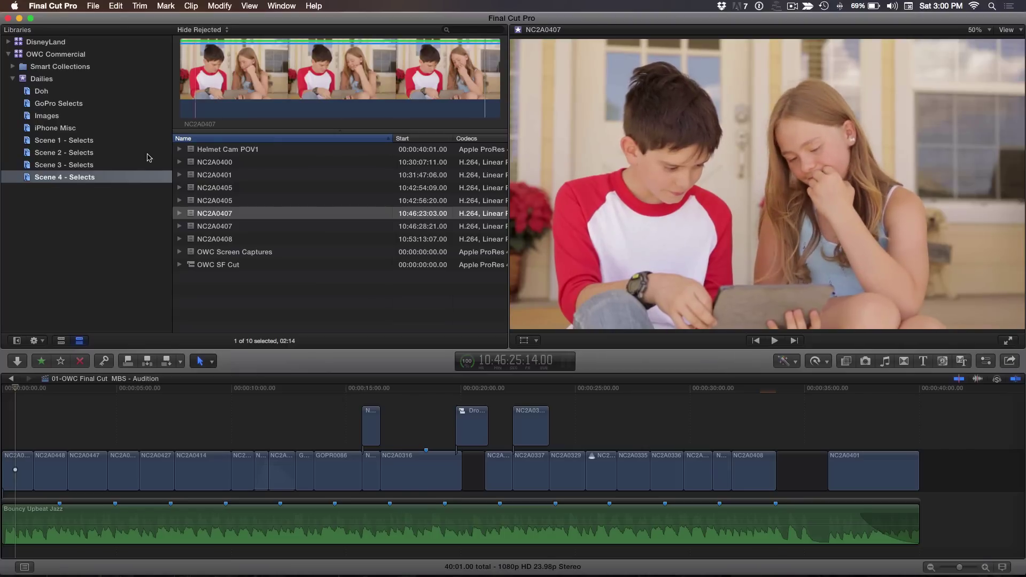
- Play the second NC2A0407 take, then select NC2A0405 through both NC2A0407 takes together
click(205, 227)
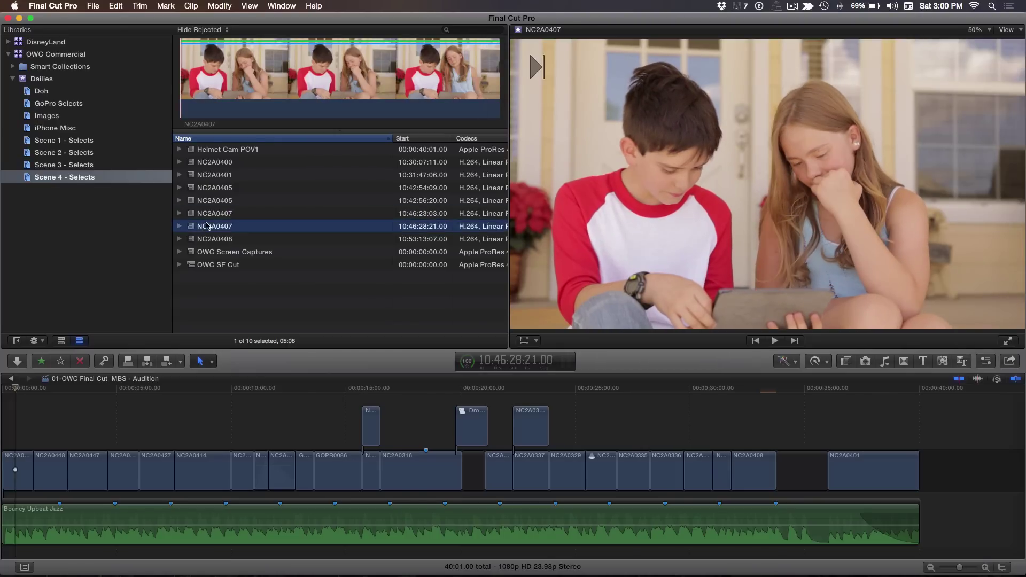
click(219, 108)
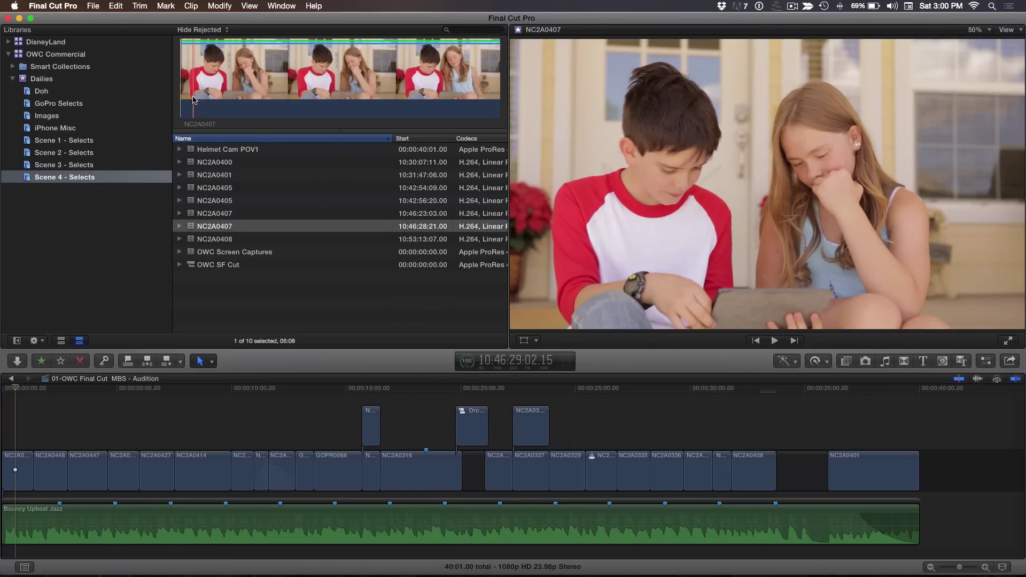
key(space)
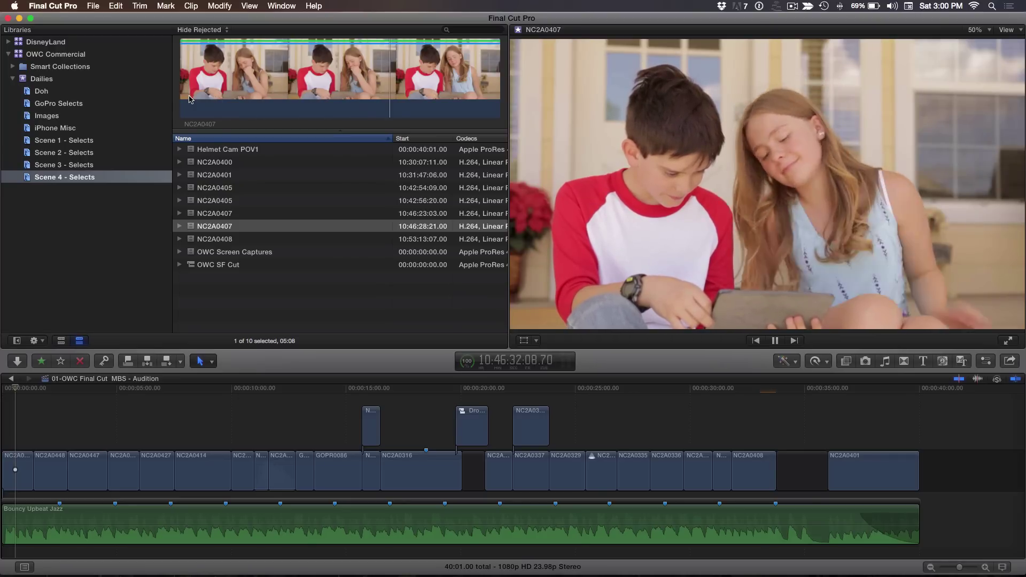
key(space)
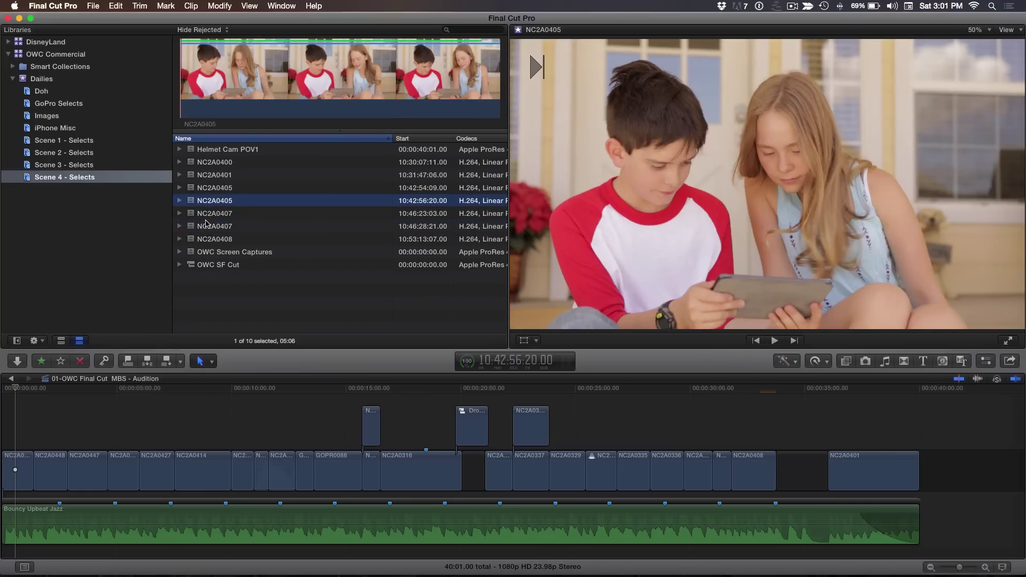
shift+click(205, 227)
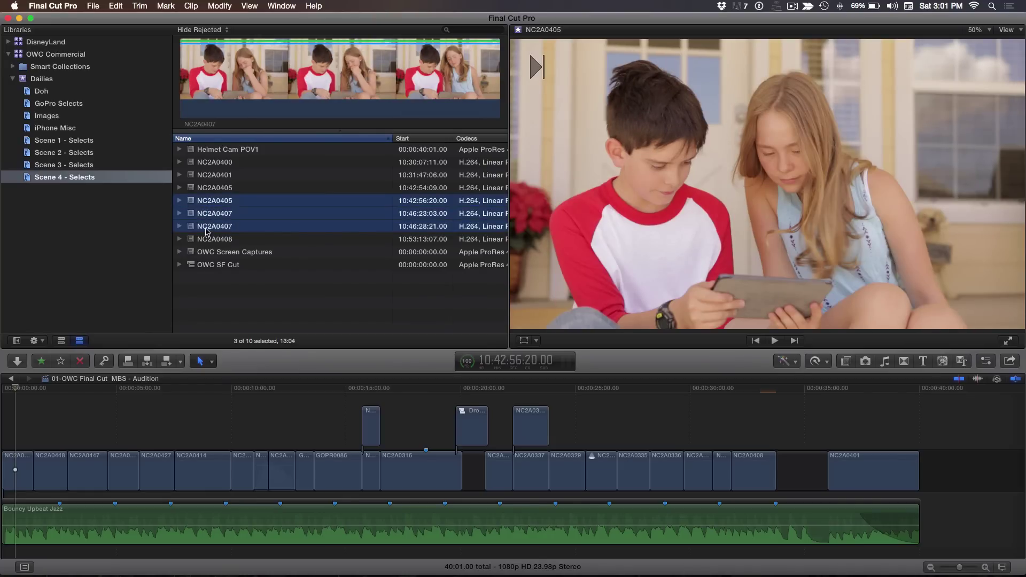
- Create an NC2A0407 audition from the three selected takes and open its Audition window
right_click(249, 203)
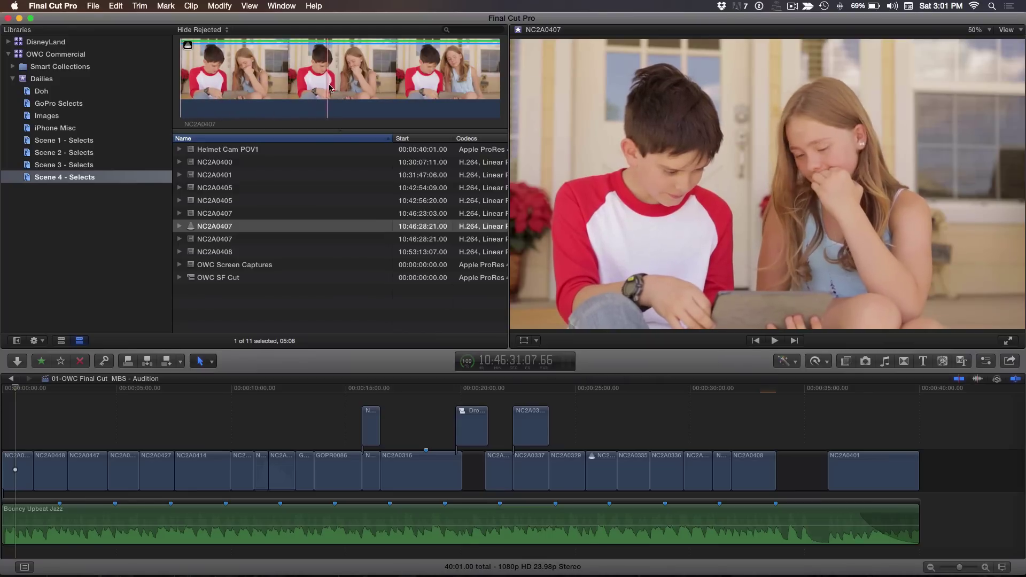
click(188, 46)
- Pick the shorter NC2A0407 take starting at 10:46:23:03, then return to Scene 4 - Selects
key(shift+f)
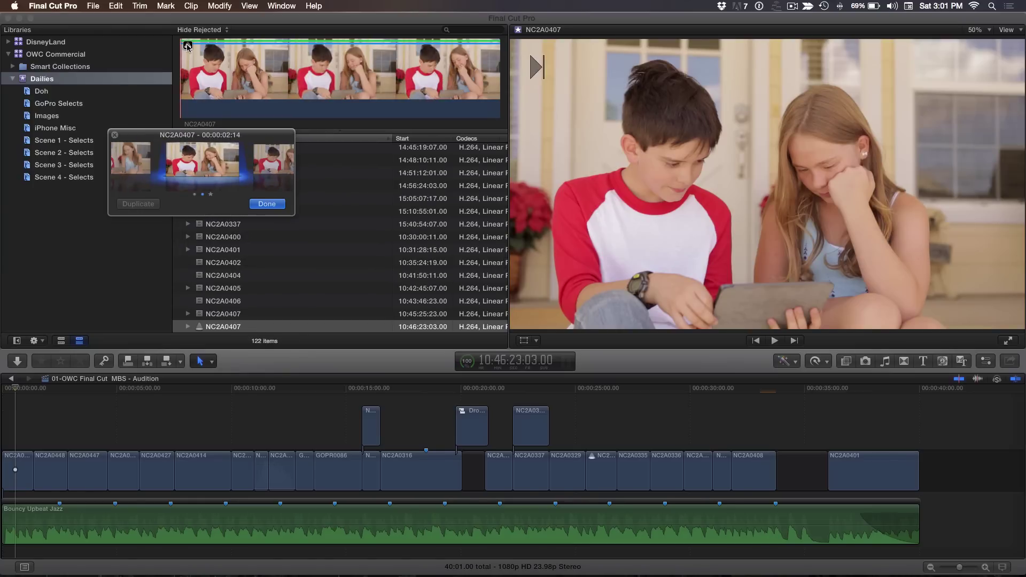
click(115, 137)
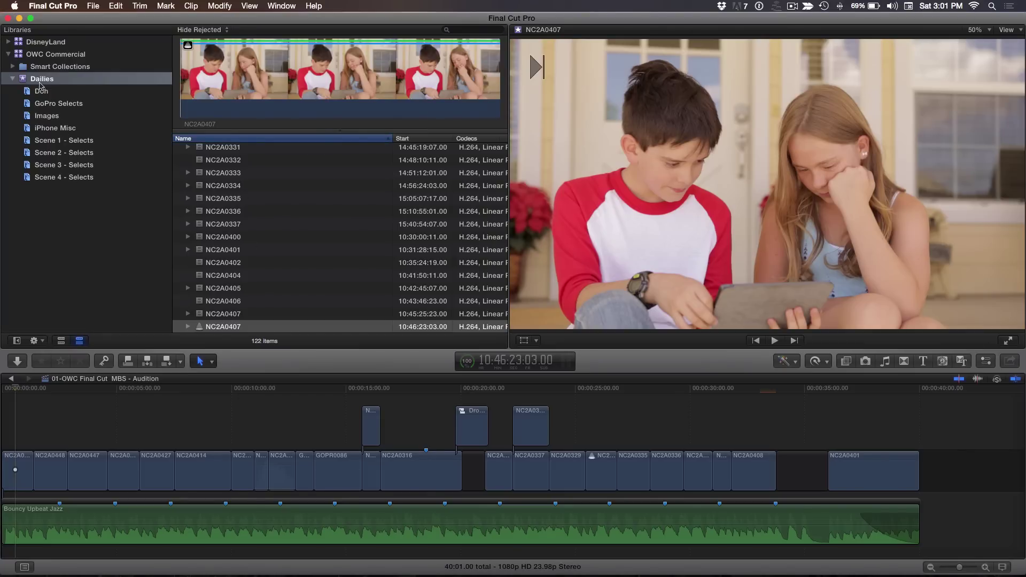
click(56, 178)
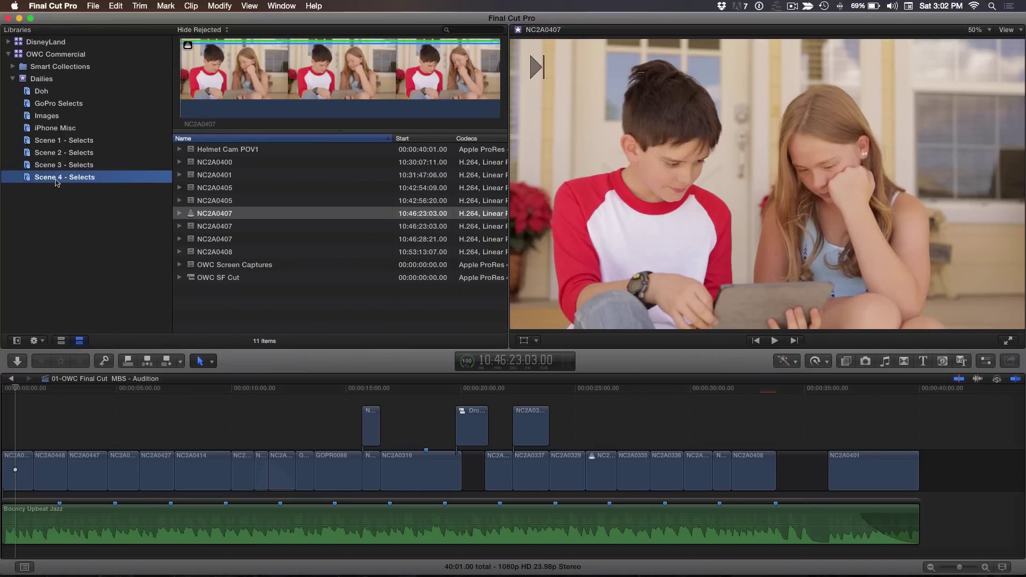
- Play the NC2A0407 audition clip in the filmstrip to preview it
click(292, 116)
key(space)
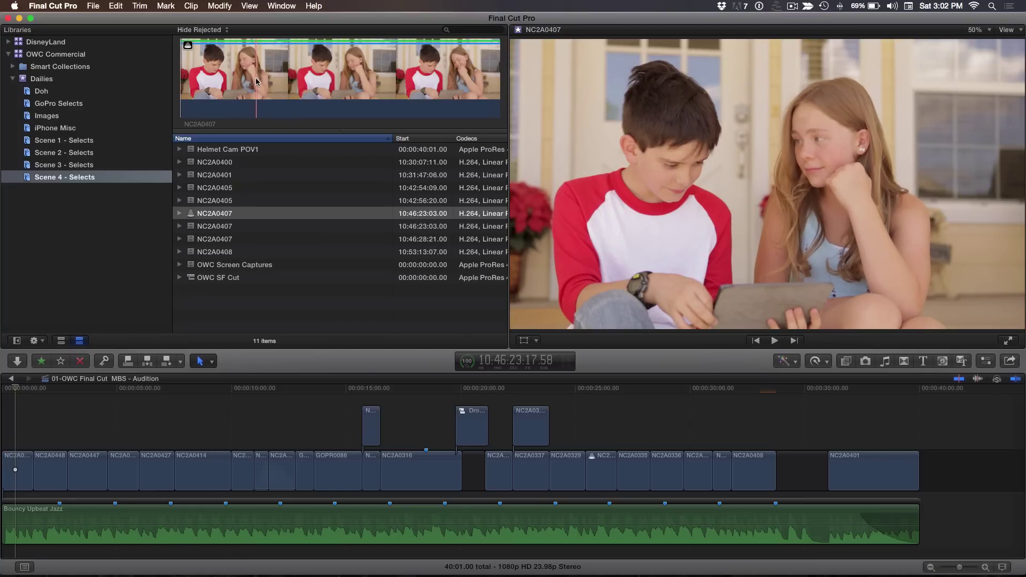
click(296, 81)
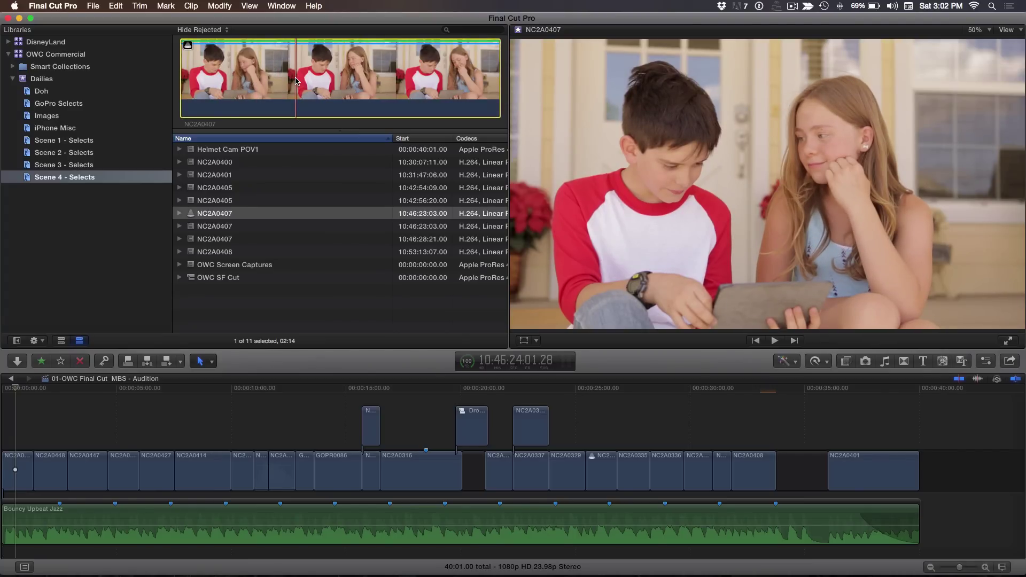
- Select the second NC2A0407 take and bring up the Color Board with Command-6
click(211, 229)
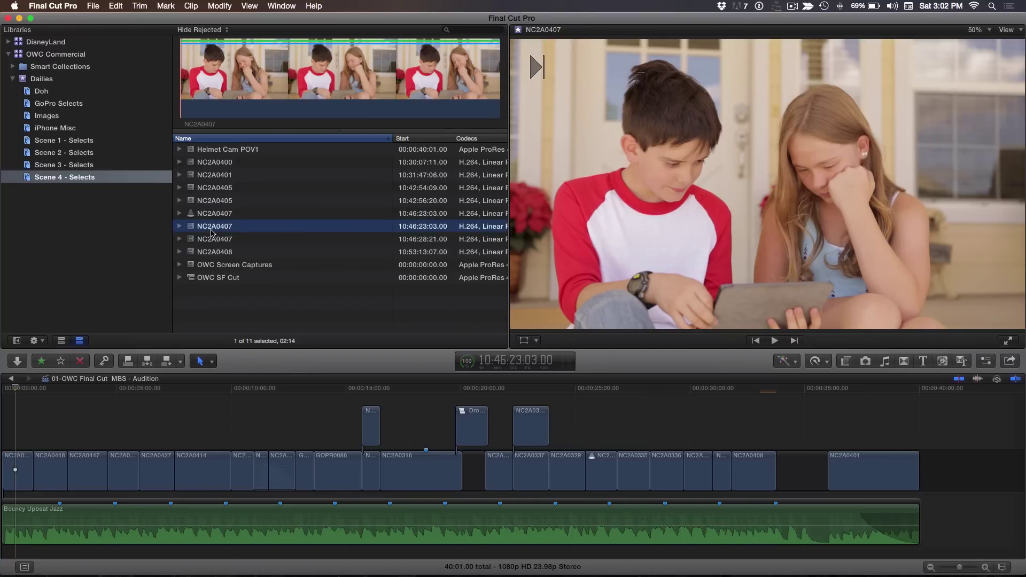
key(super+6)
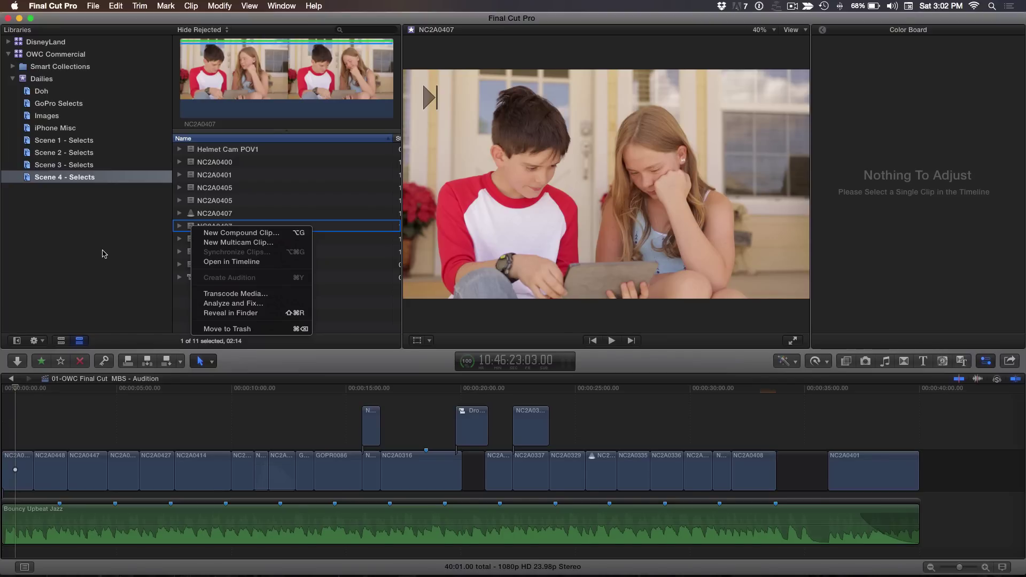
click(103, 254)
- Select the NC2A0407 audition and show the Color Board presets list, Alien Lab through Southwest Warm
click(217, 216)
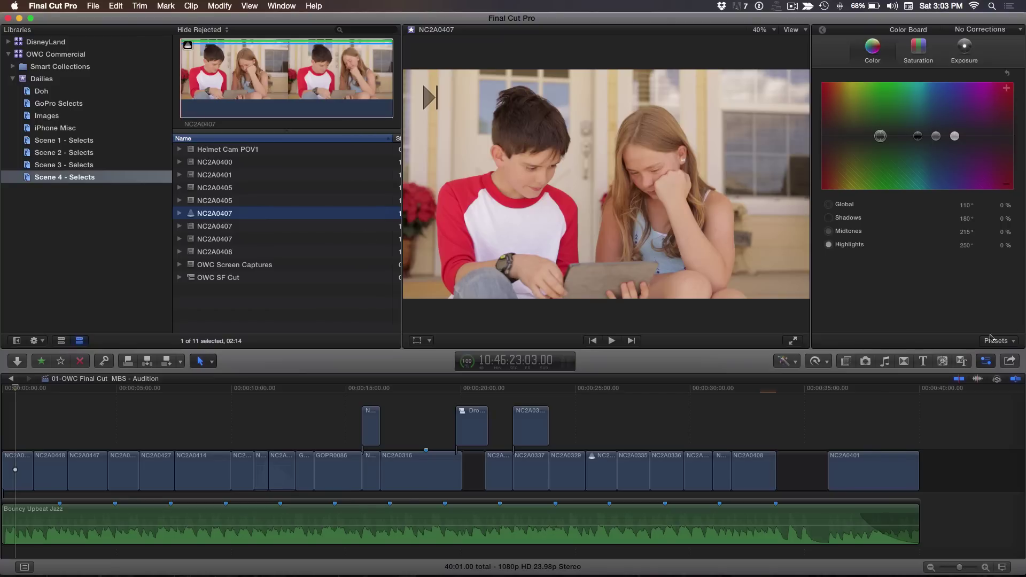
click(997, 341)
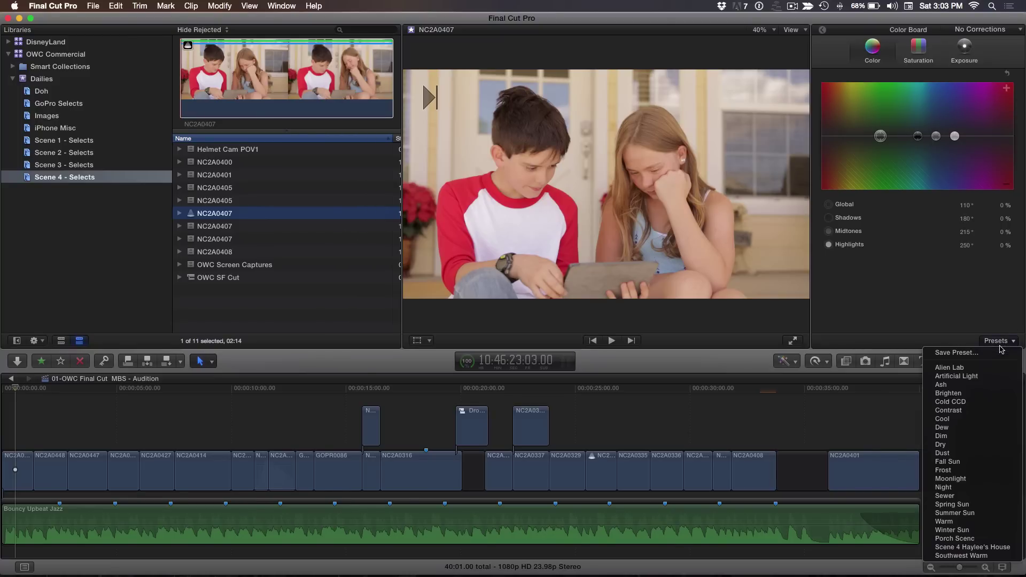
- Apply the Scene 4 house preset, adding Color Correction 1 to the NC2A0407 audition
click(993, 548)
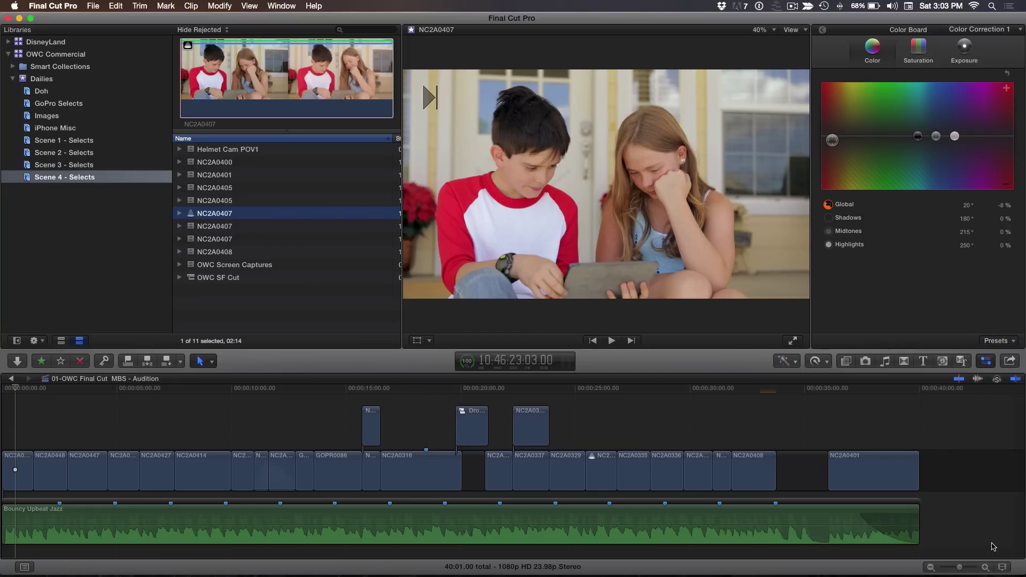
click(989, 549)
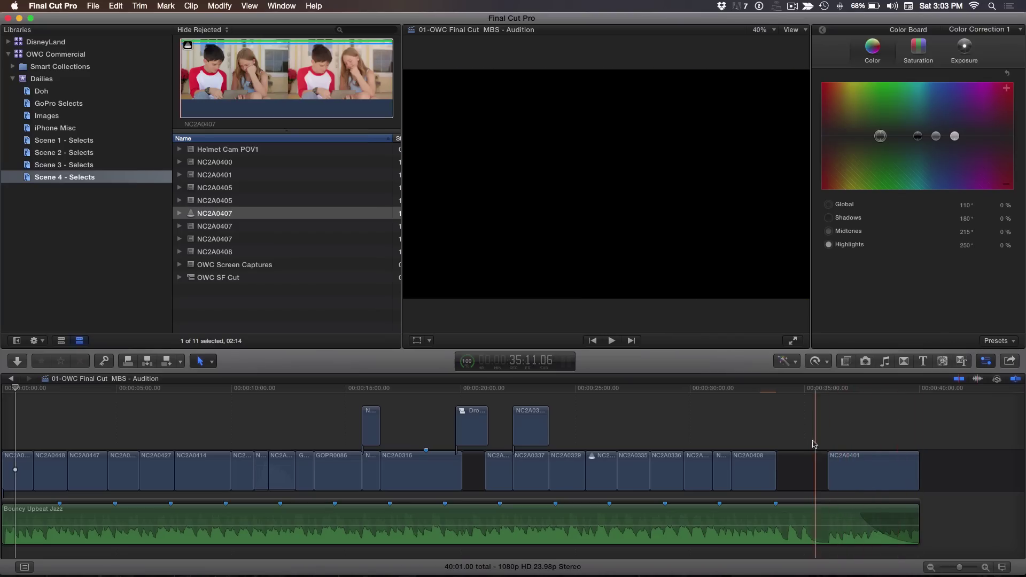
- Connect the NC2A0407 audition at the gap's start, where NC2A0408 ends
click(802, 479)
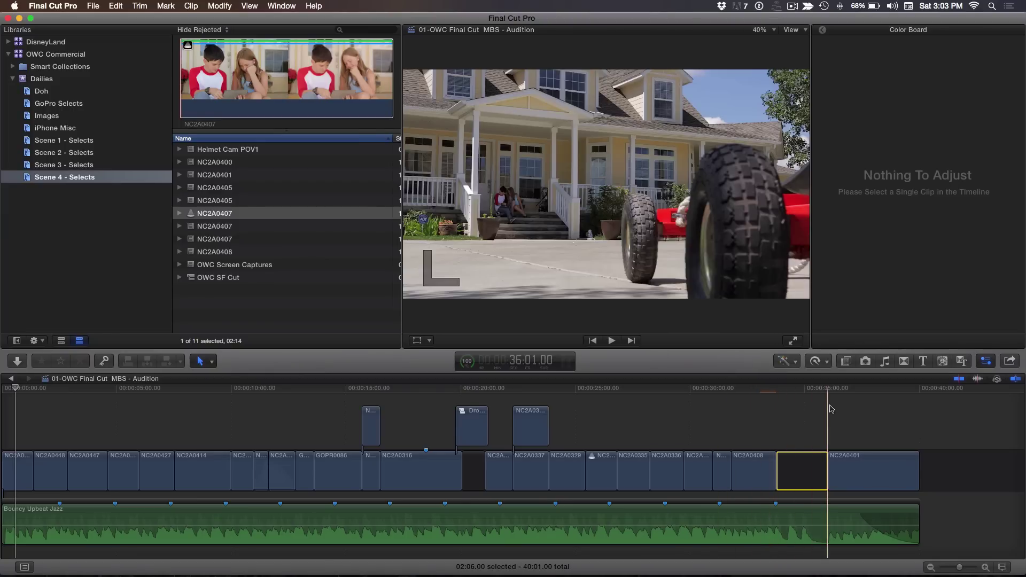
click(819, 406)
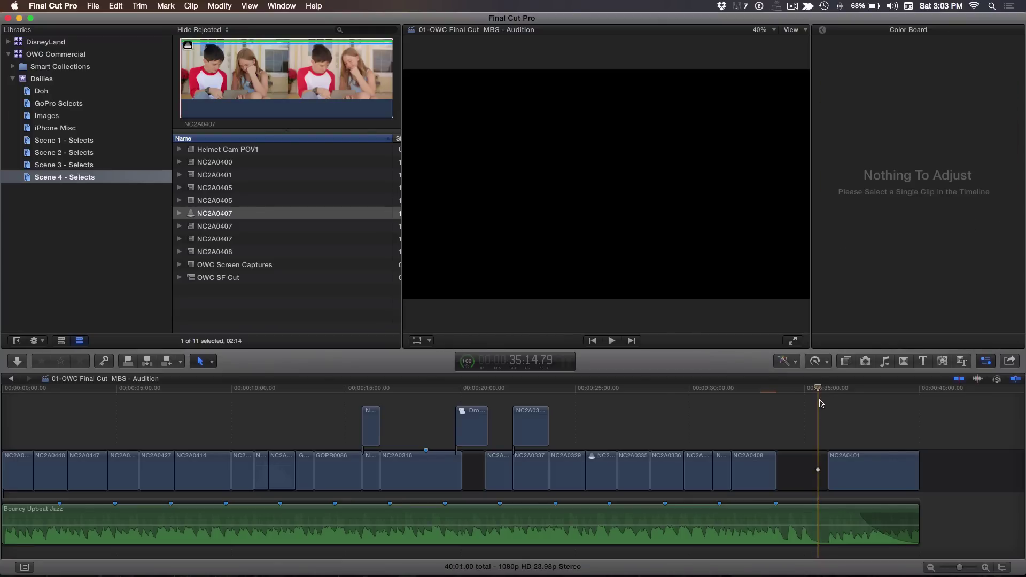
key(Up)
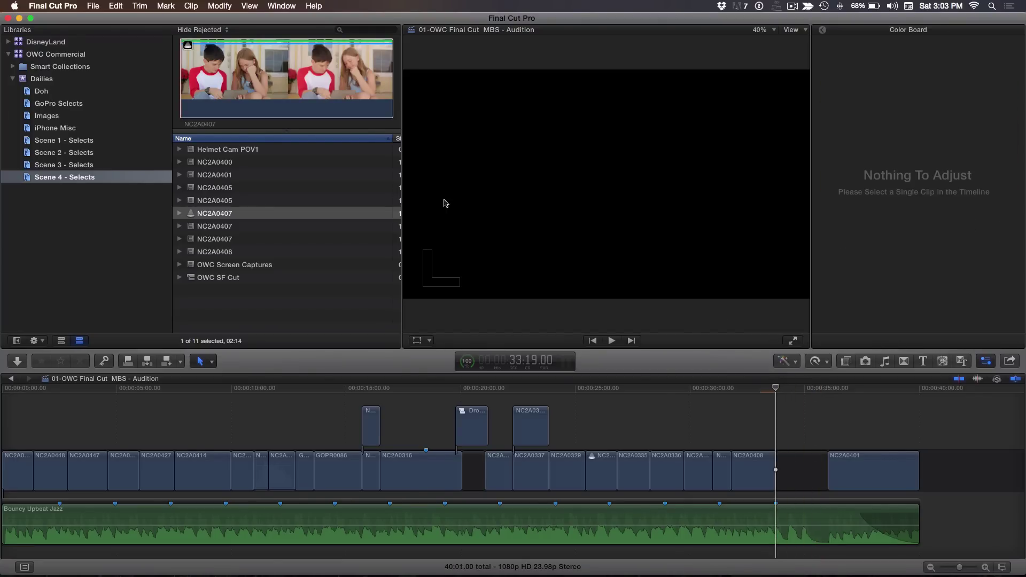
click(255, 214)
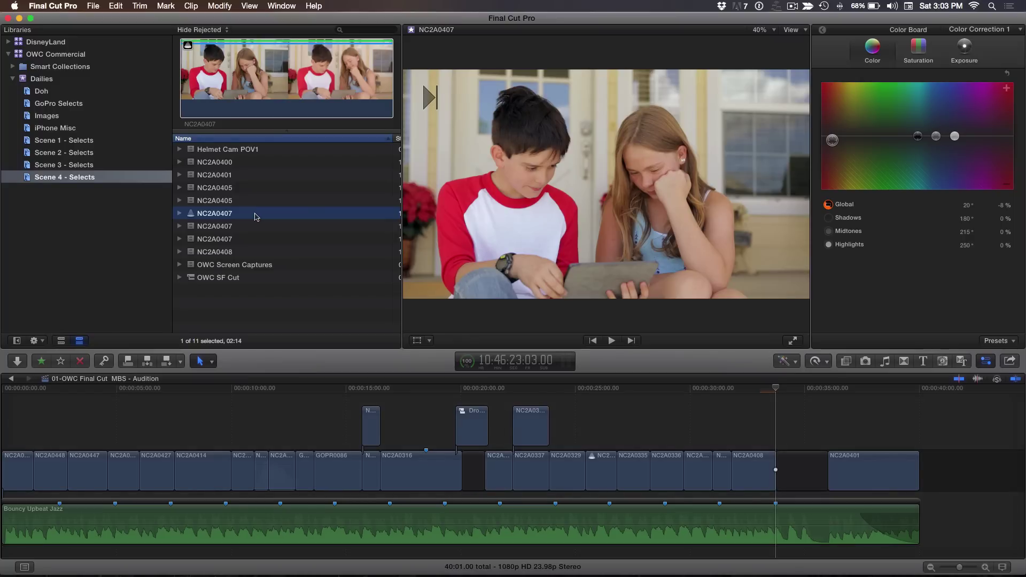
key(q)
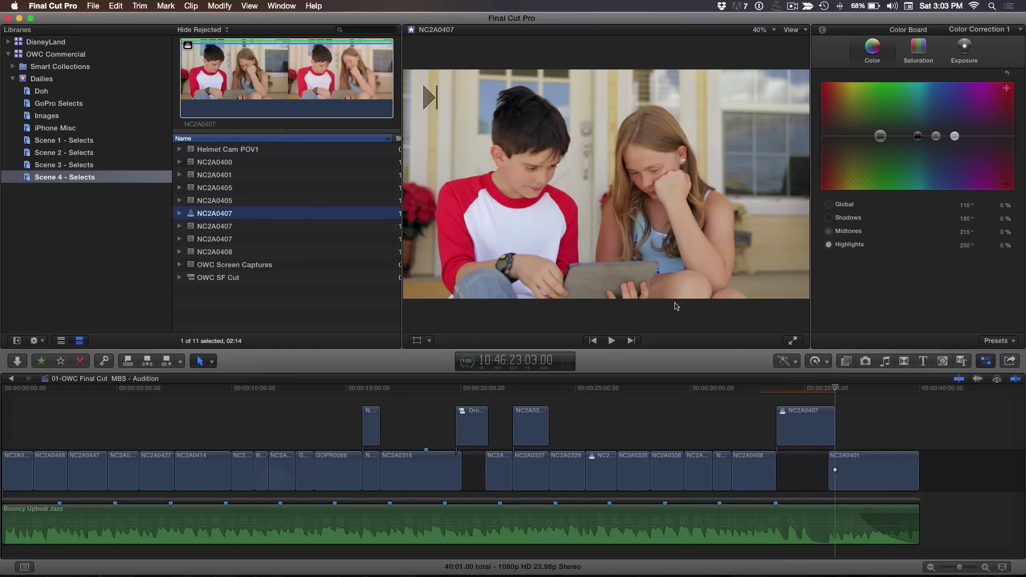
- Play back the connected clip from just before the gap
click(798, 397)
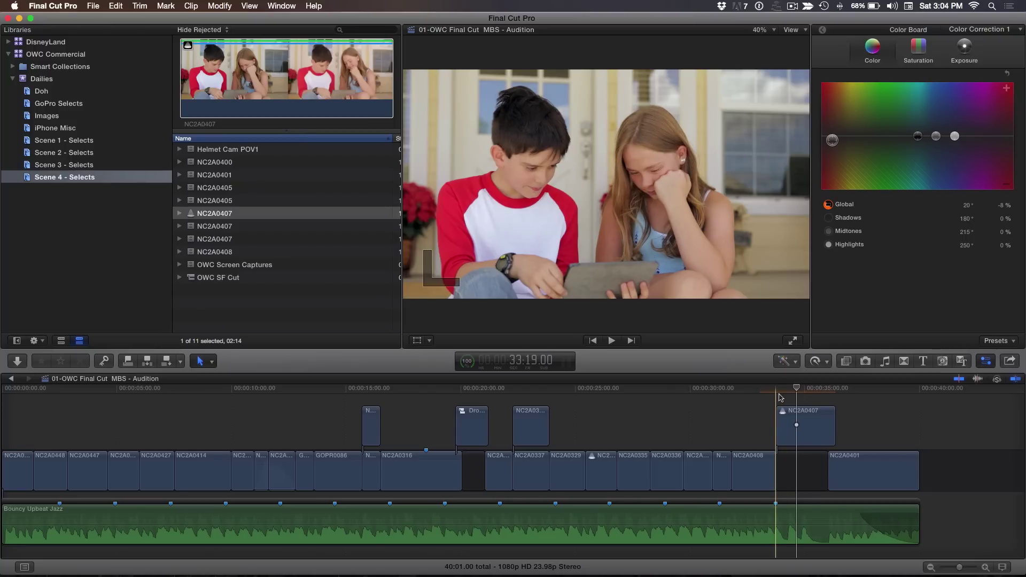
click(756, 396)
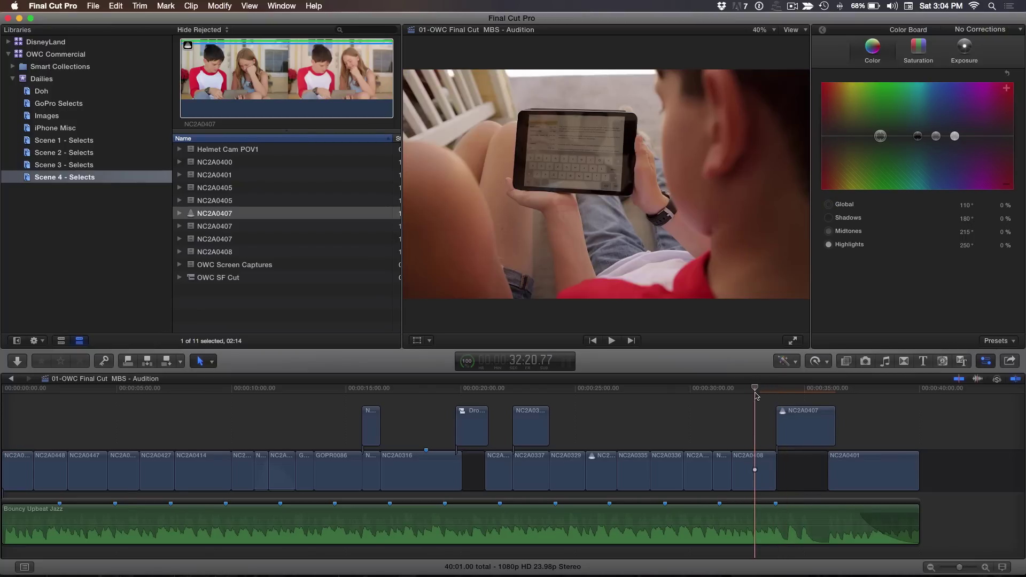
key(space)
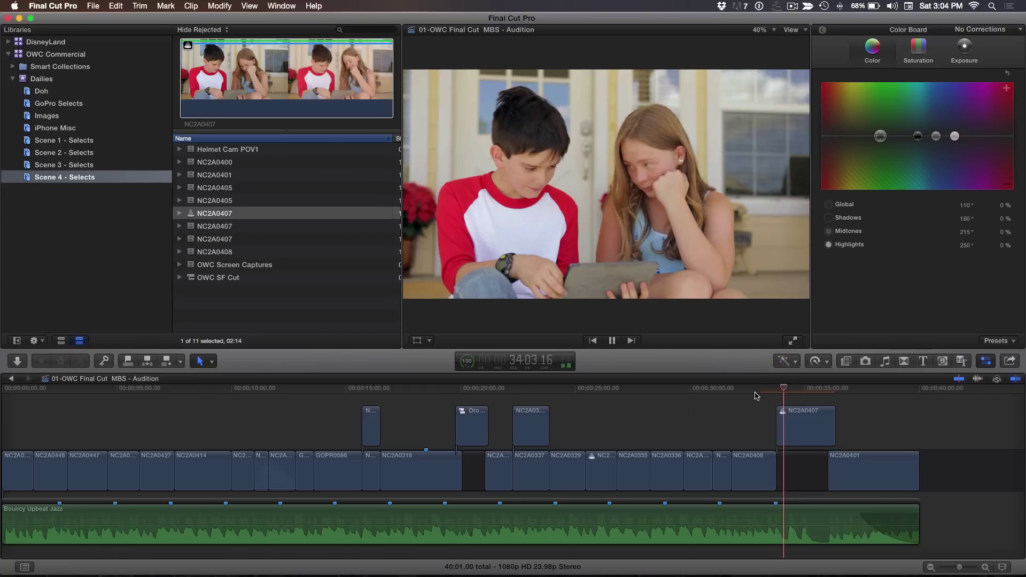
- Cycle the audition between the NC2A0405 and NC2A0407 takes, ending on NC2A0407
key(space)
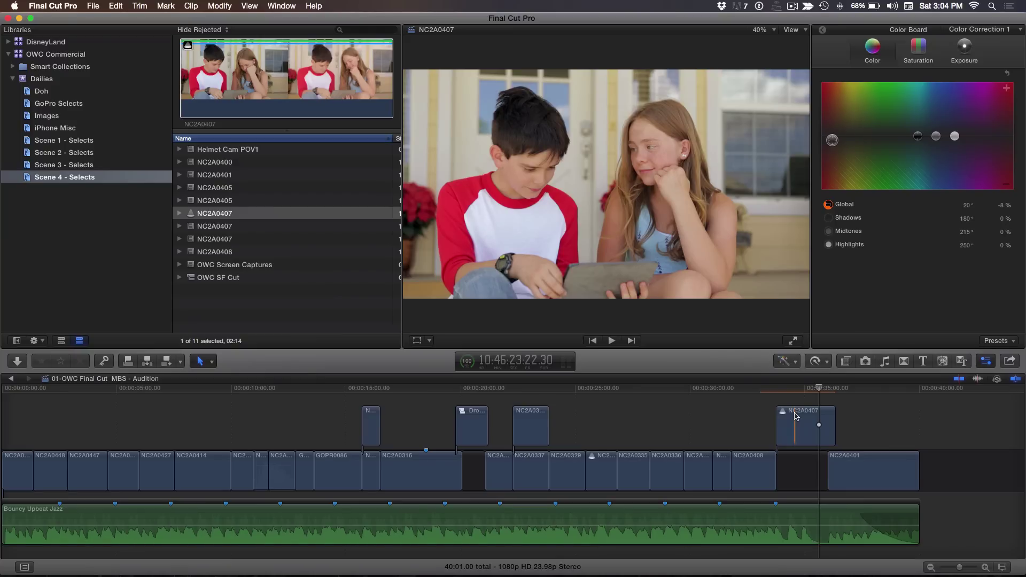
key(ctrl+Right)
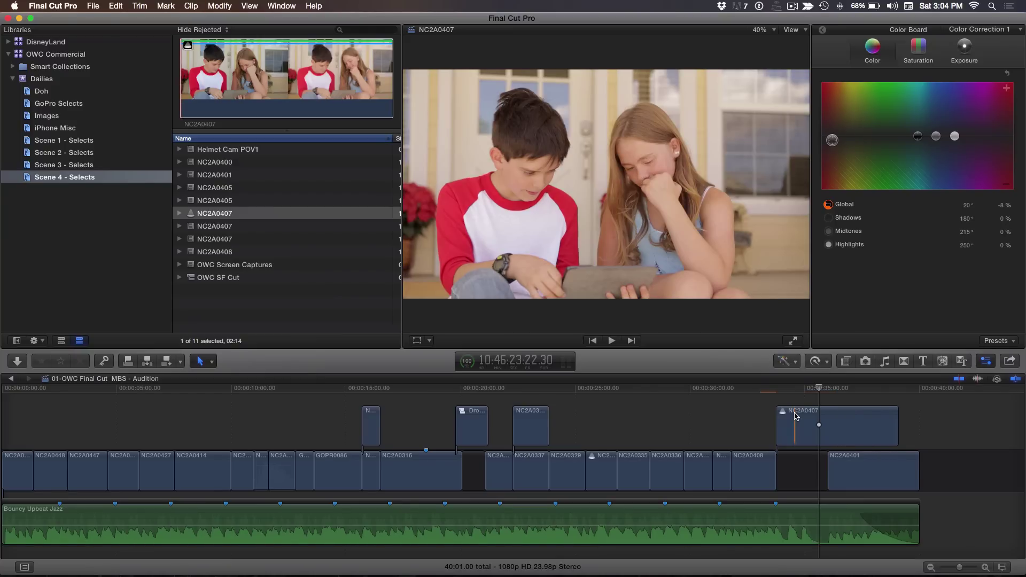
key(ctrl+Right)
key(ctrl+Right)
key(ctrl+Right)
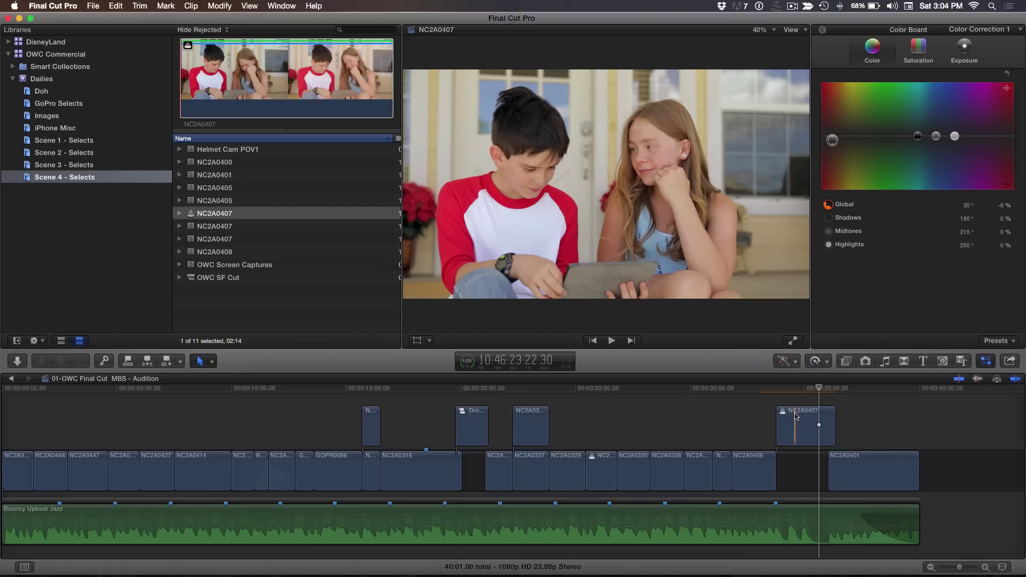
key(ctrl+Right)
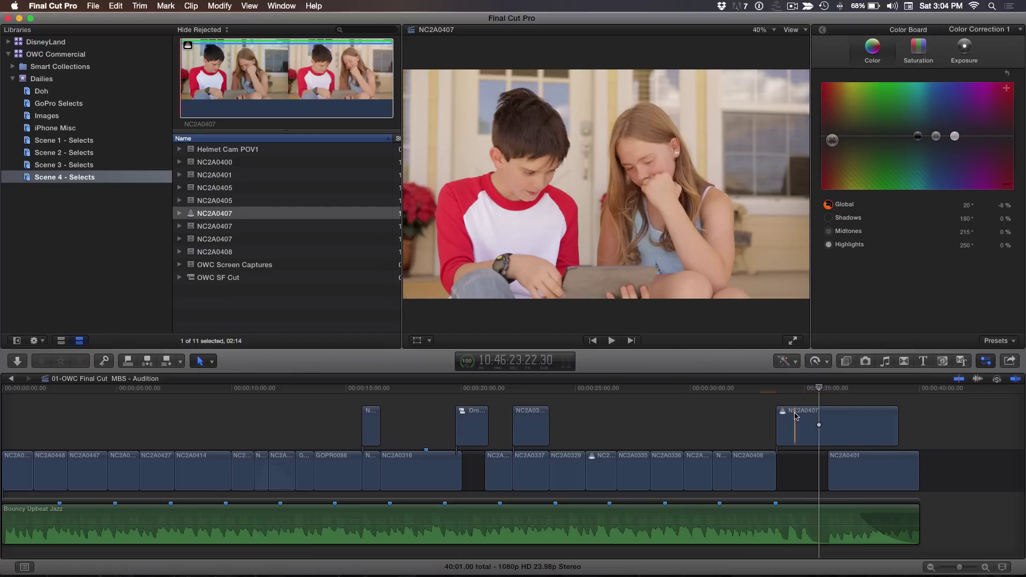
key(ctrl+Right)
key(ctrl+Right)
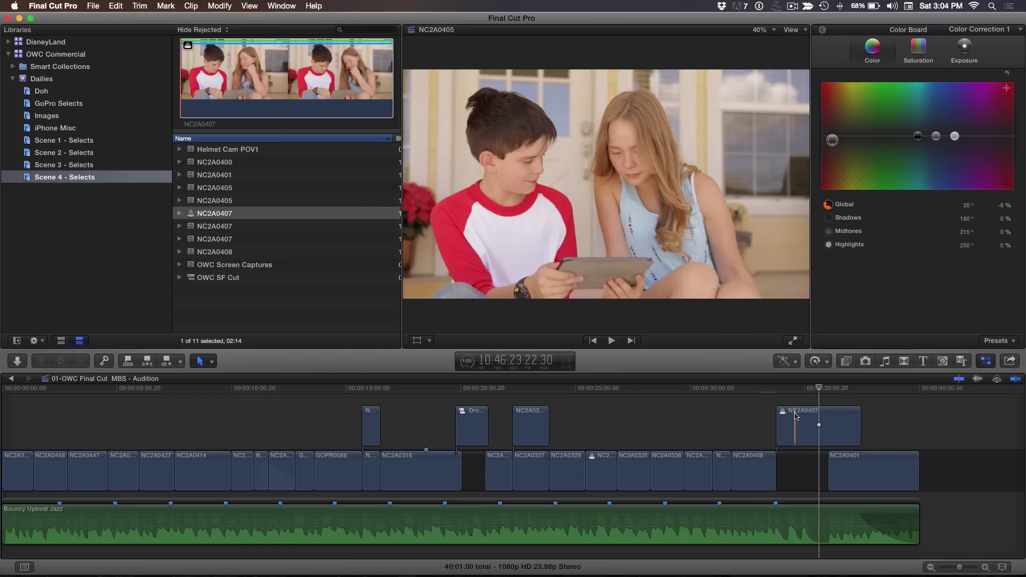
key(ctrl+Right)
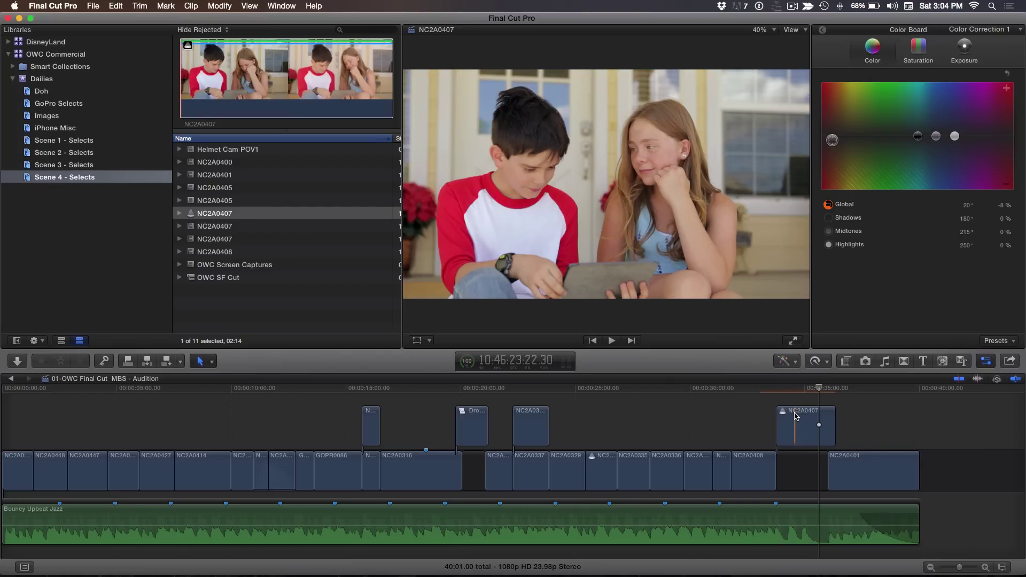
key(ctrl+Right)
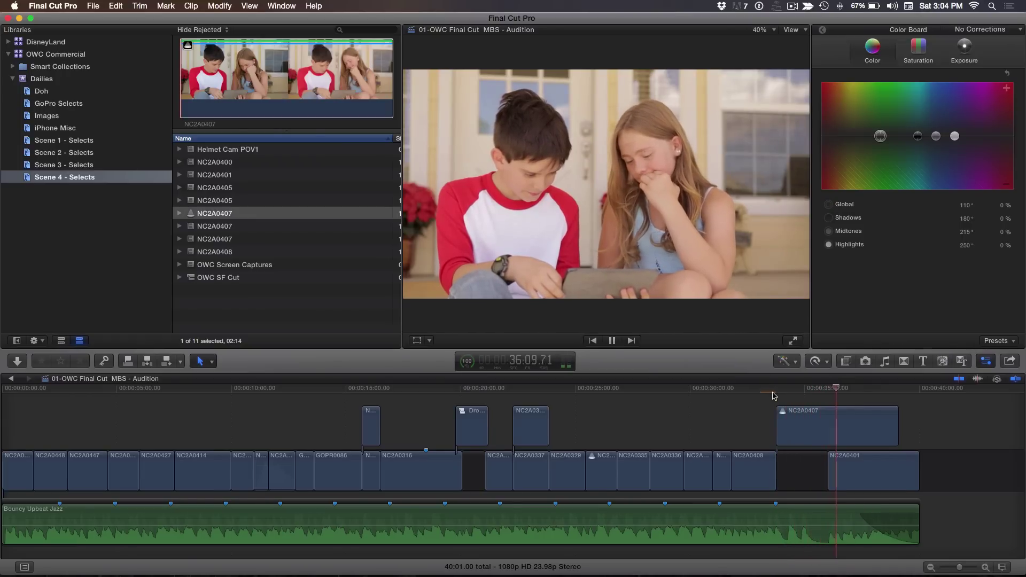
key(space)
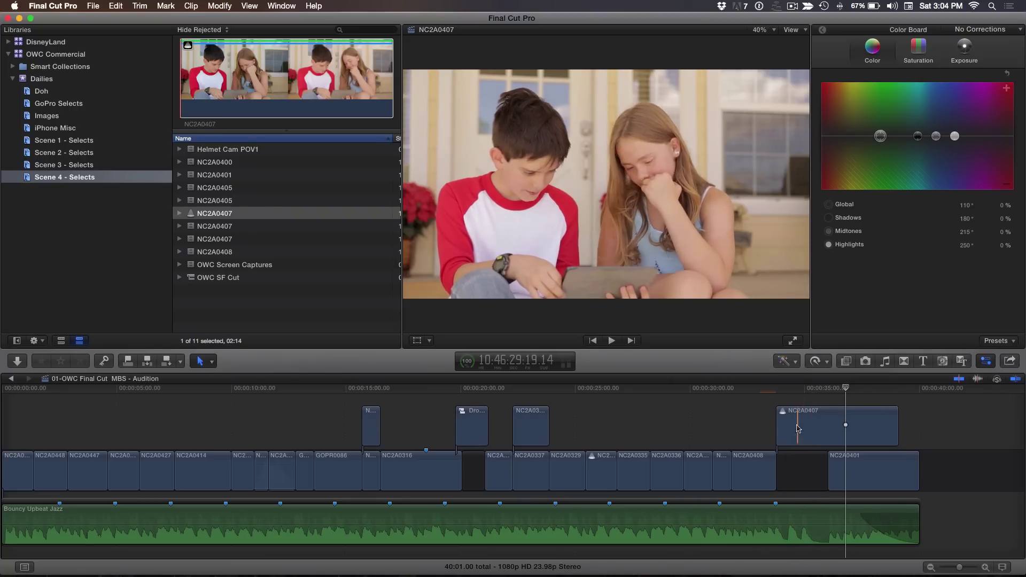
- Move the connected NC2A0407 audition below the primary storyline and about 11 frames earlier
click(803, 388)
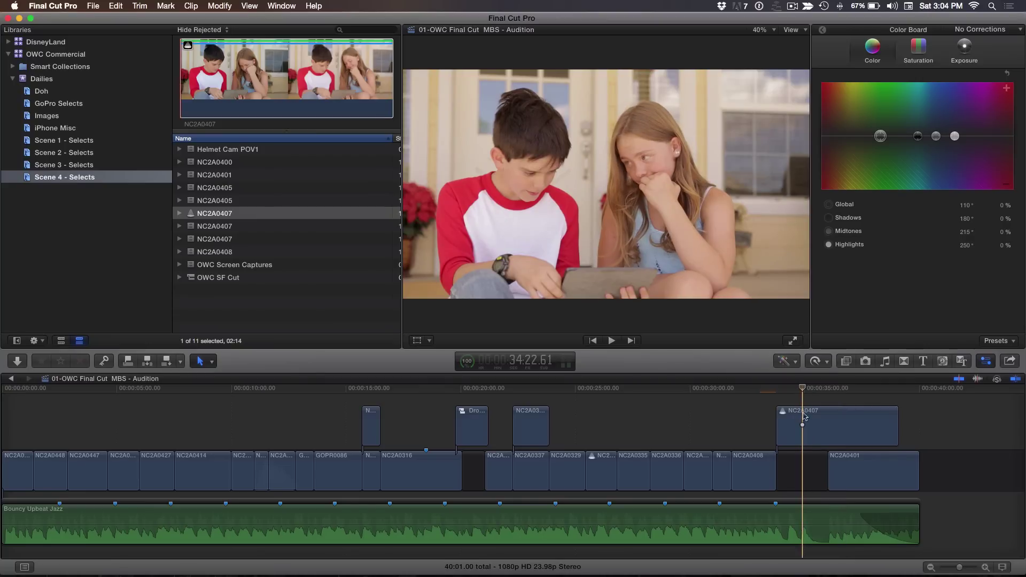
click(821, 420)
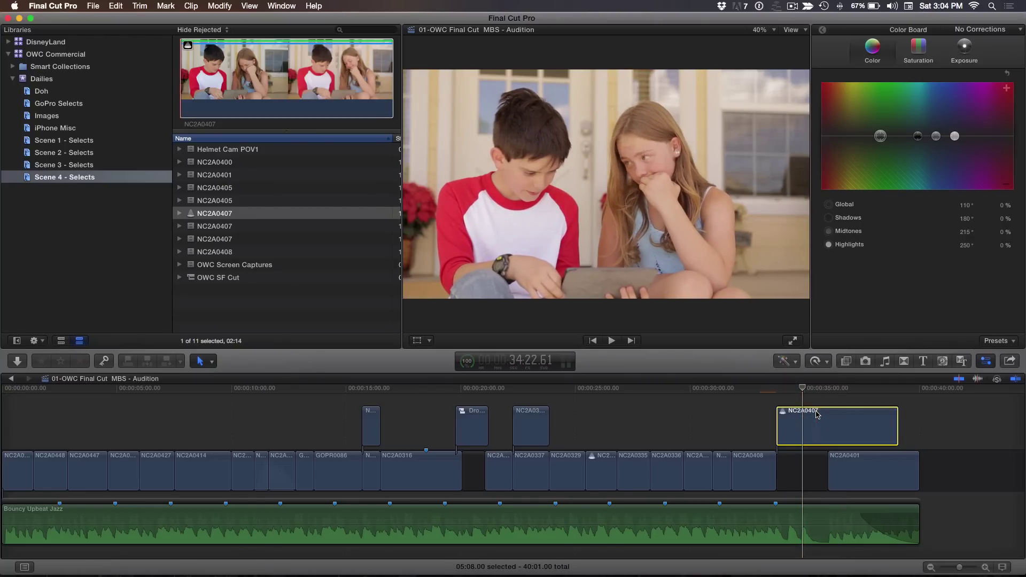
drag(816, 415, 813, 510)
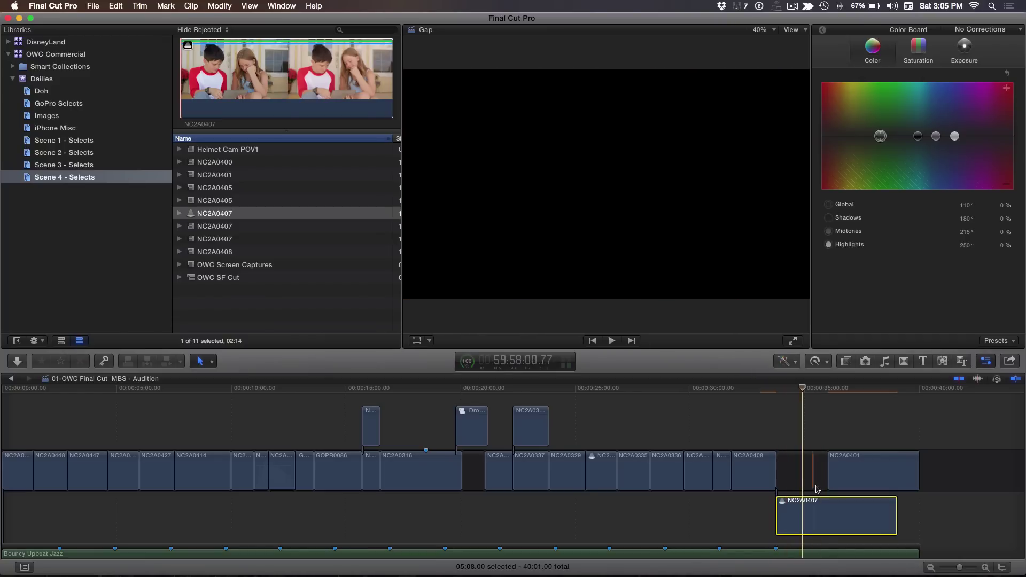
drag(832, 516, 814, 514)
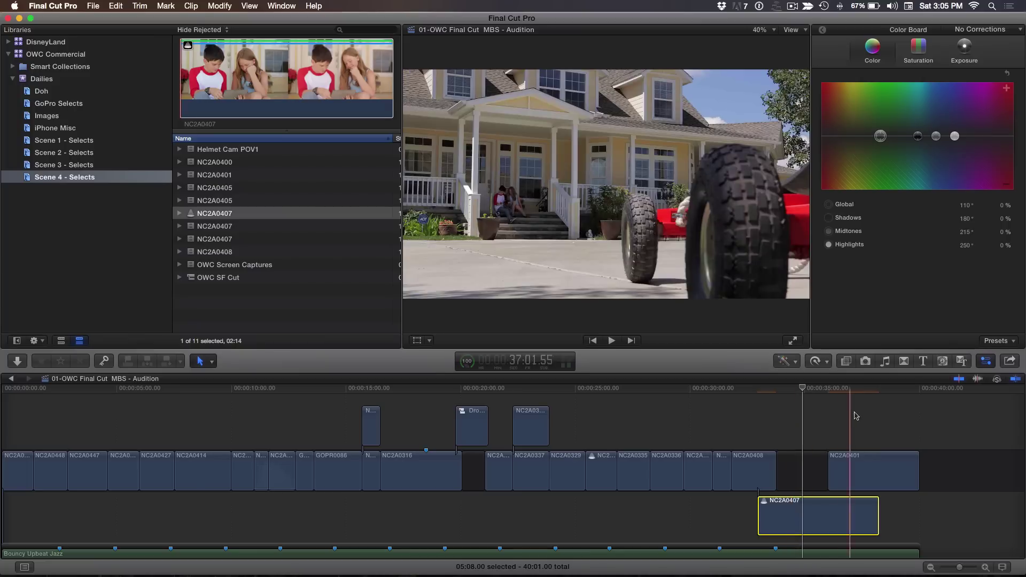
click(748, 420)
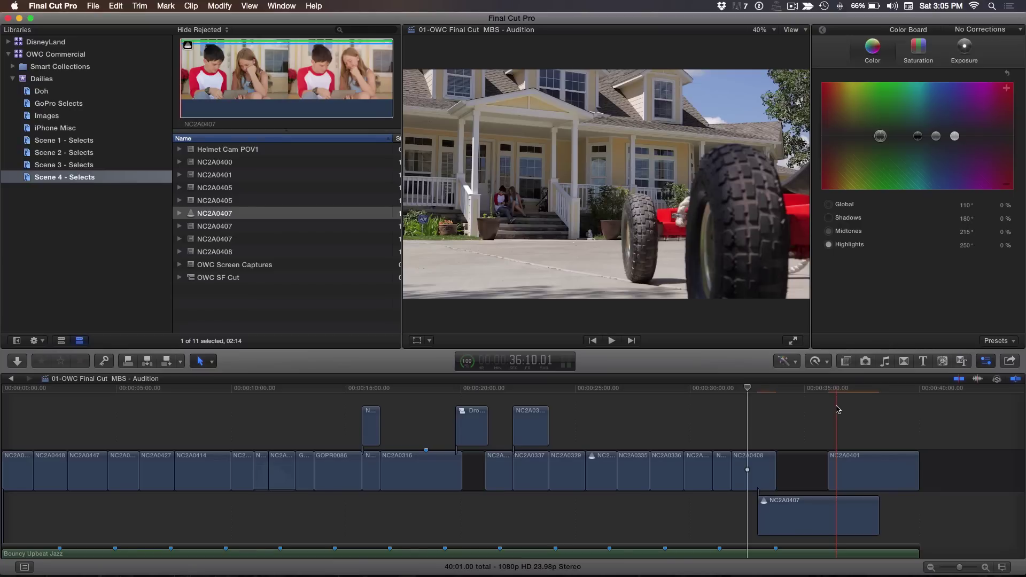
- Give the connected audition the Scene 4 house preset (Global 20°, -9%) and play it back
click(799, 404)
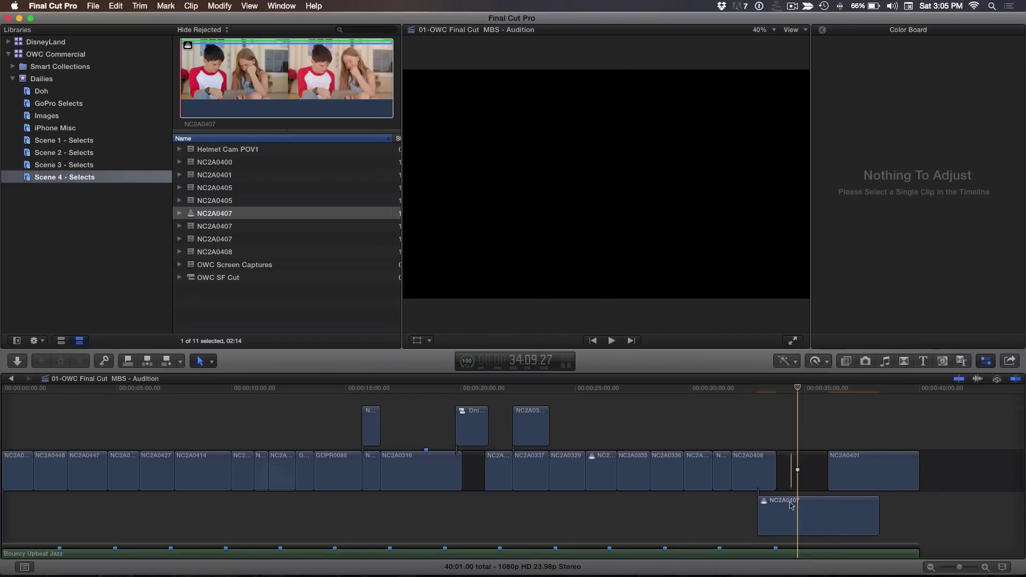
click(793, 523)
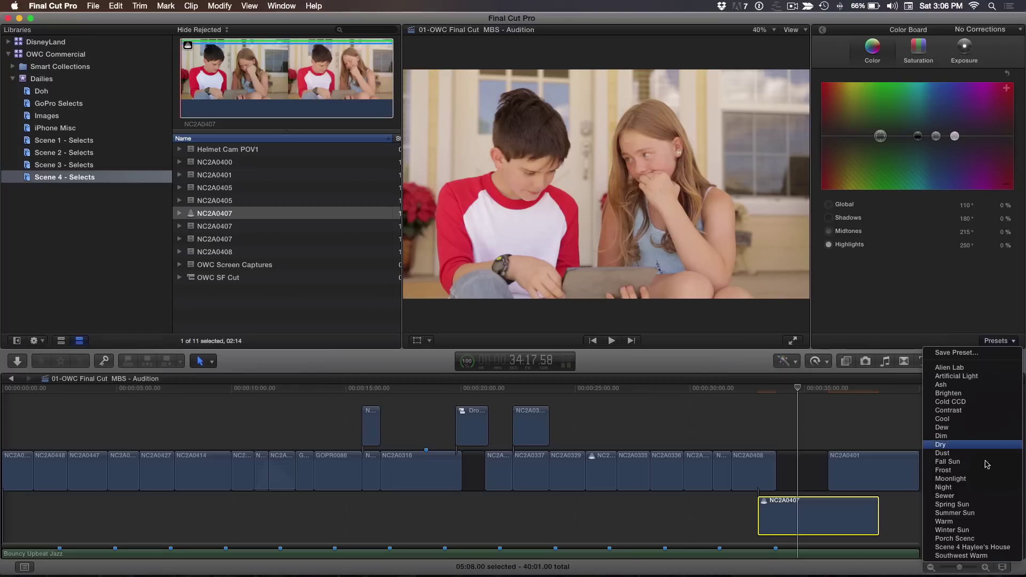
click(984, 548)
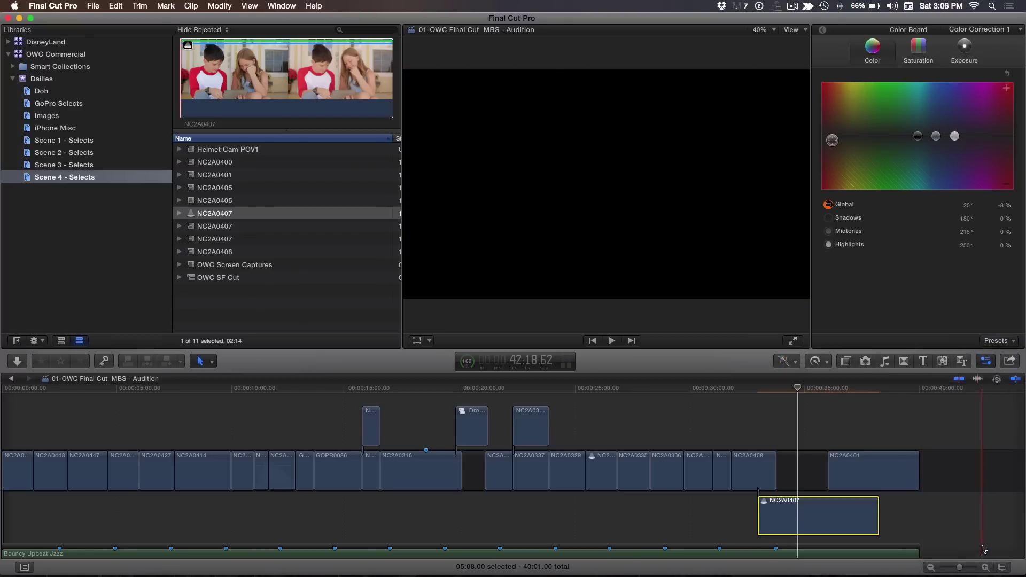
click(717, 403)
key(space)
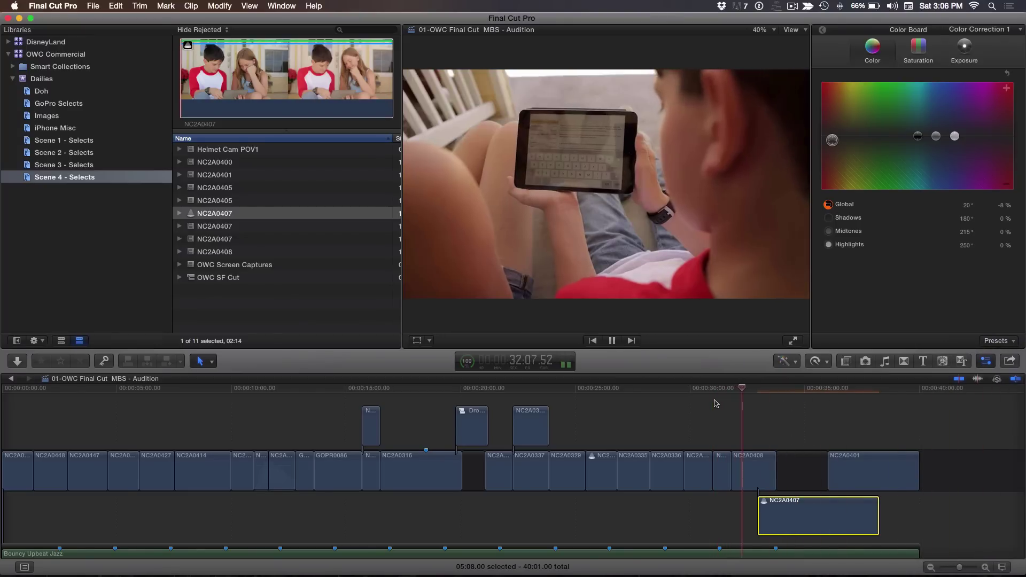